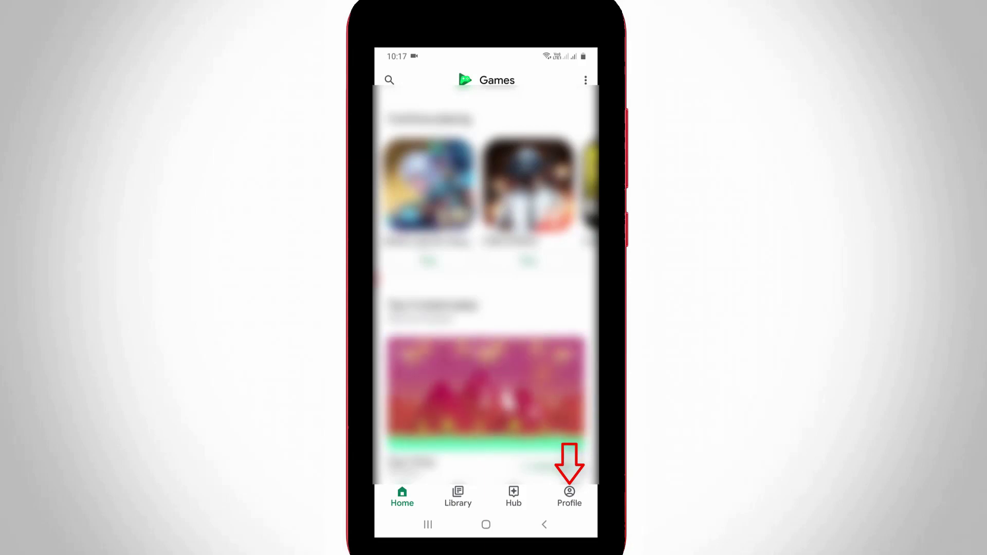
- Open the player Profile and dismiss the friends introduction and privacy notices
click(570, 496)
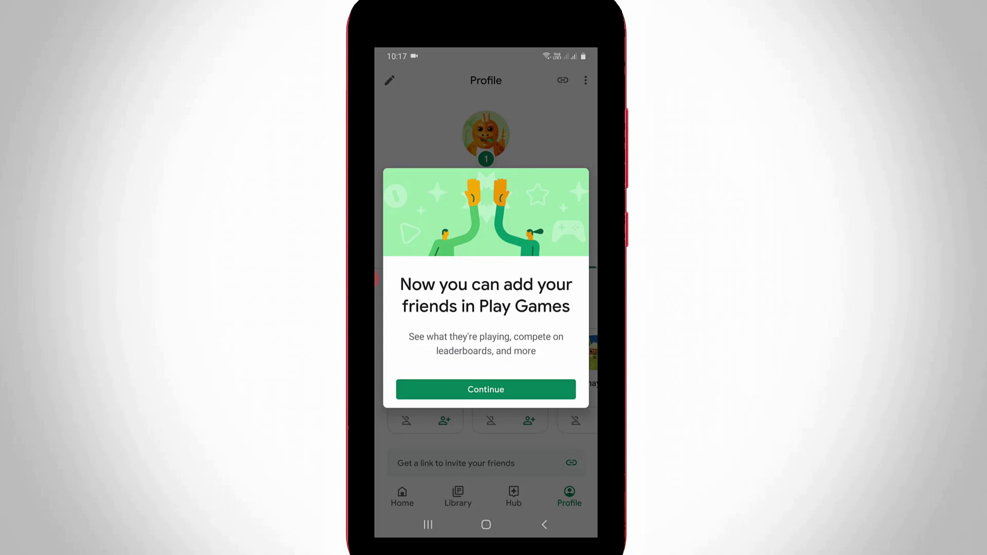
click(486, 390)
click(533, 428)
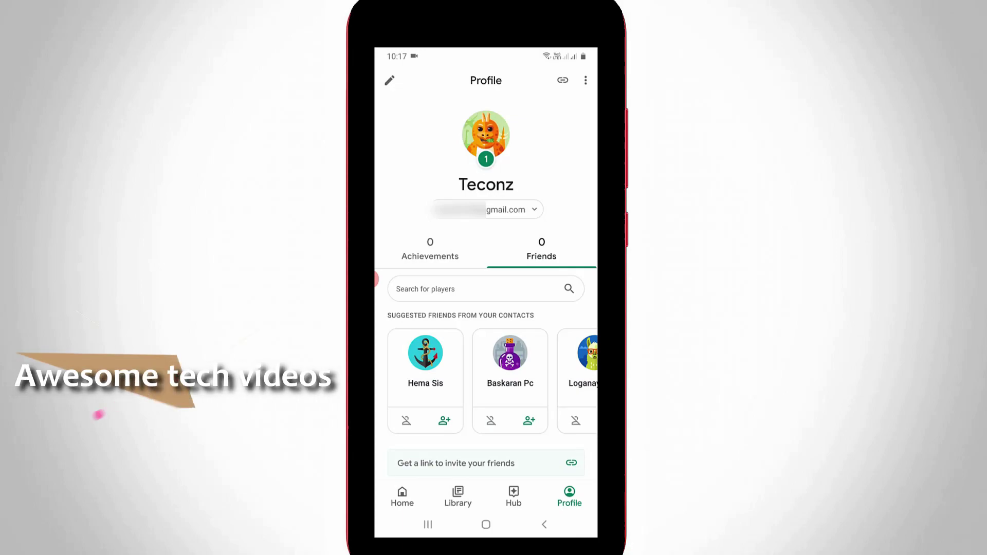
- Check the signed-in accounts, then dismiss the account chooser without switching
click(488, 208)
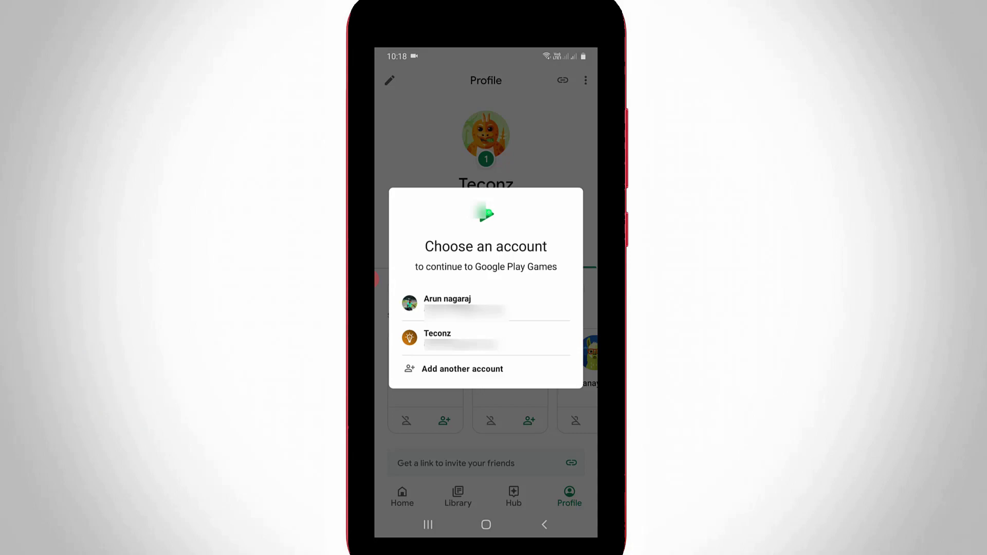
key(Escape)
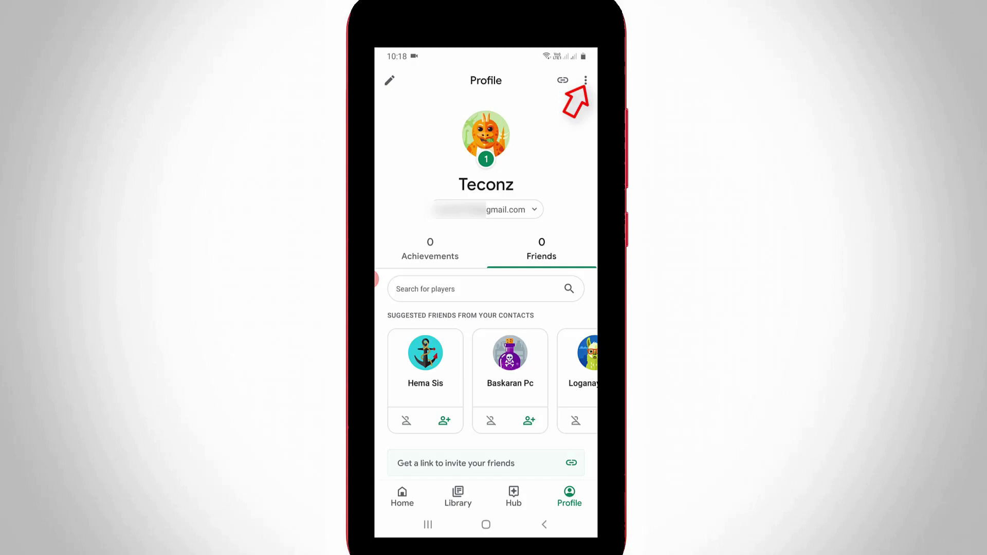
- Open Play Games Settings from the Profile's three-dot menu
click(585, 80)
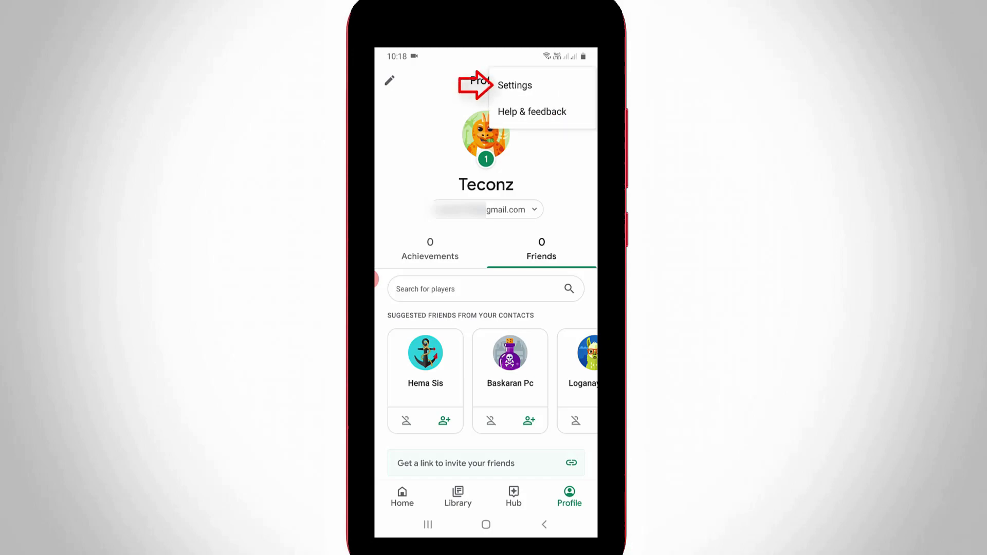
click(514, 86)
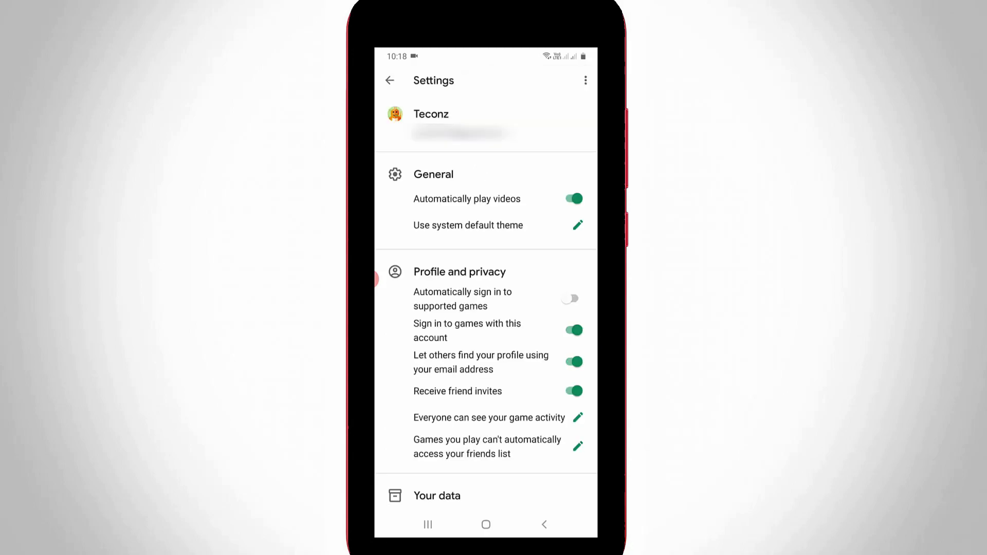
scroll(376, 278, down, 1)
scroll(375, 278, down, 3)
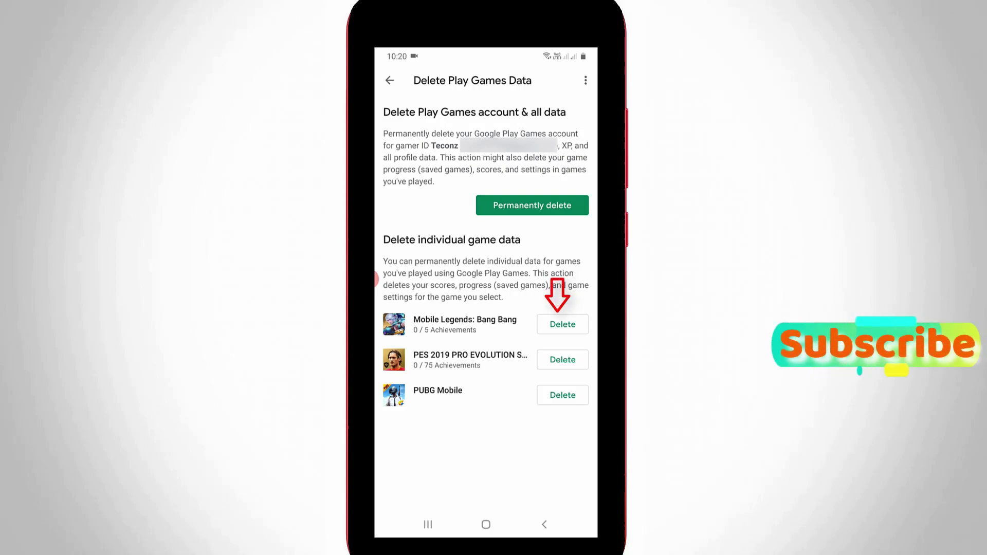
- Choose Delete beside Mobile Legends: Bang Bang to bring up its permanent-deletion confirmation
click(563, 324)
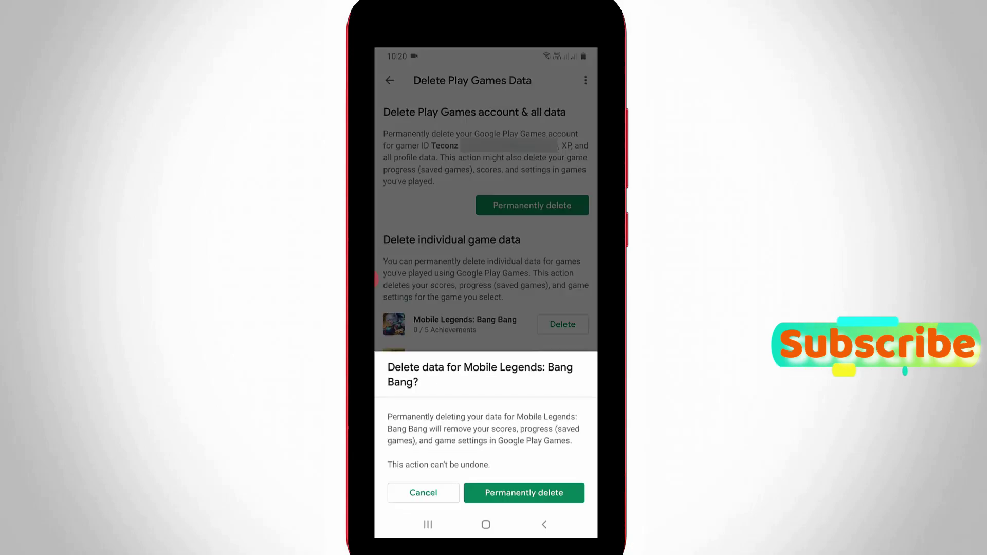